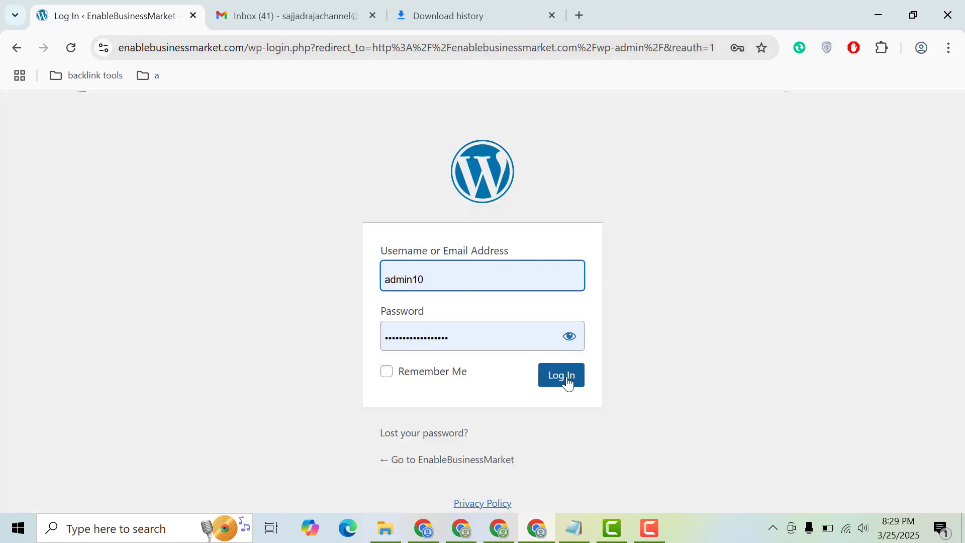
- Log in to the WordPress admin of the site and open the page for adding a new plugin
click(565, 380)
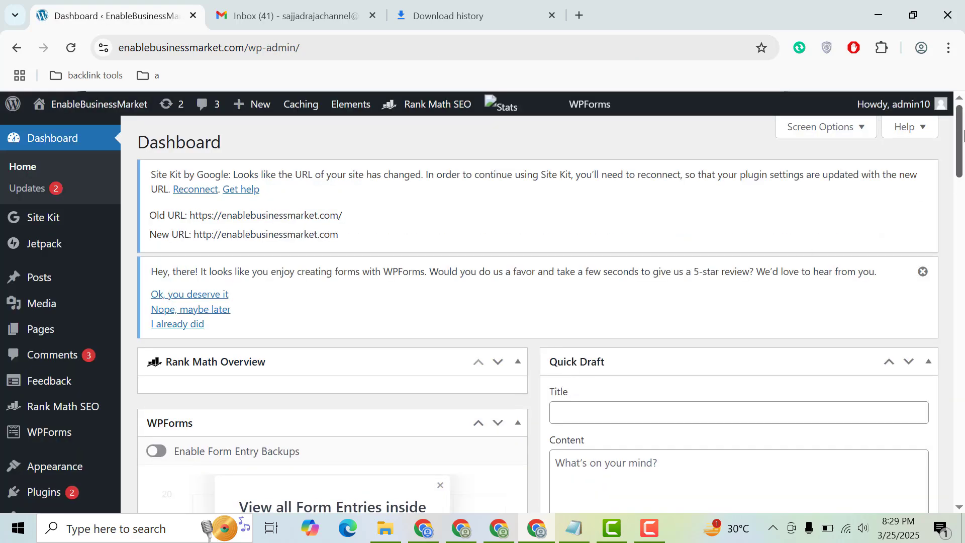
drag(963, 136, 962, 170)
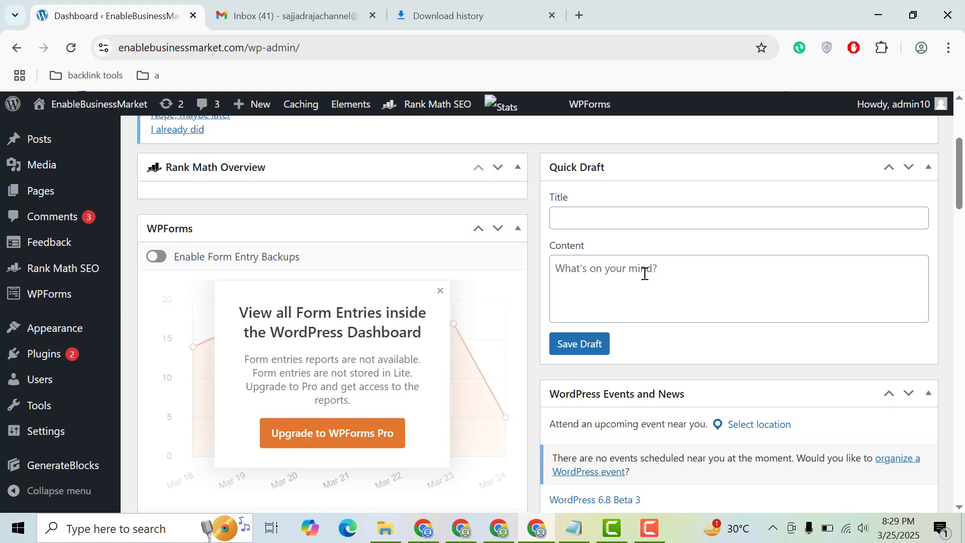
mouse_move(53, 361)
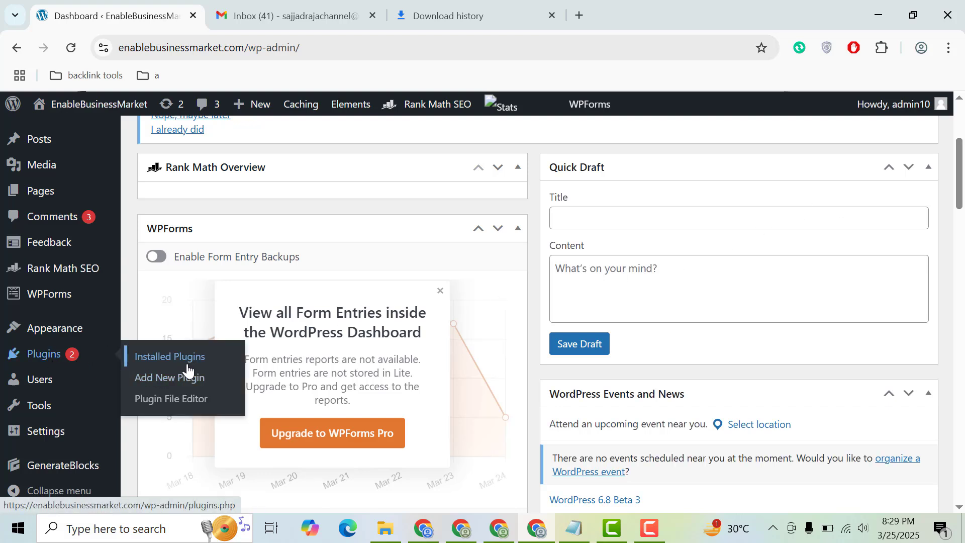
click(168, 382)
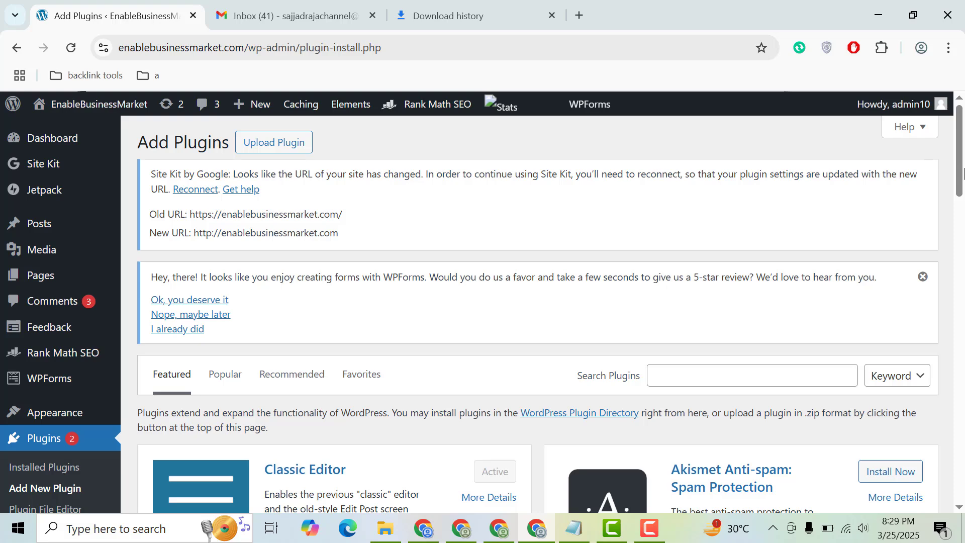
- Search the plugin directory for "ewww optimizer"
drag(963, 173, 963, 201)
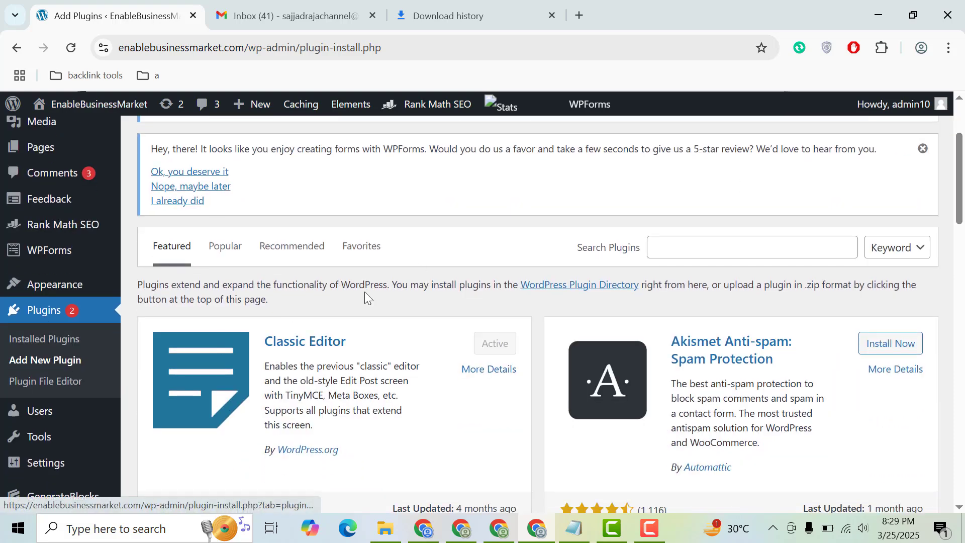
click(703, 247)
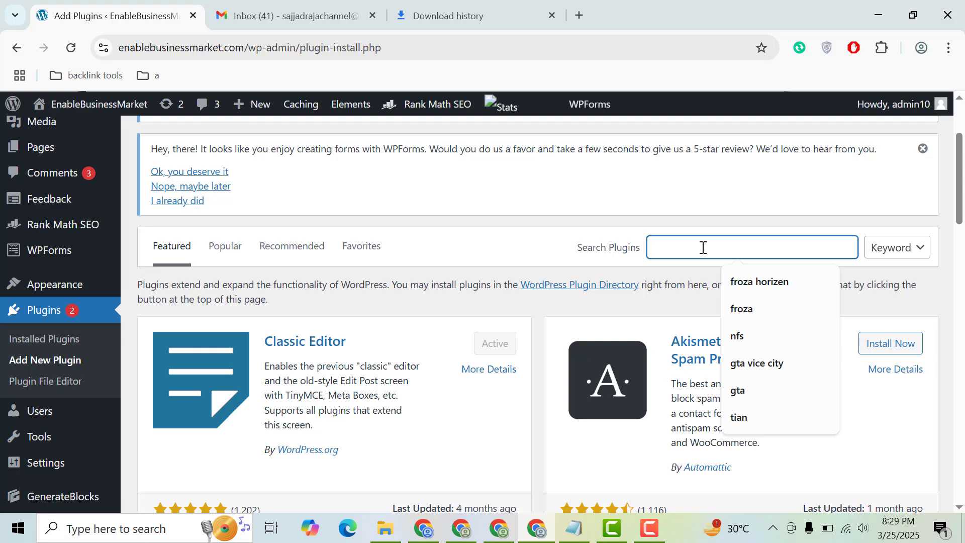
text(ewww)
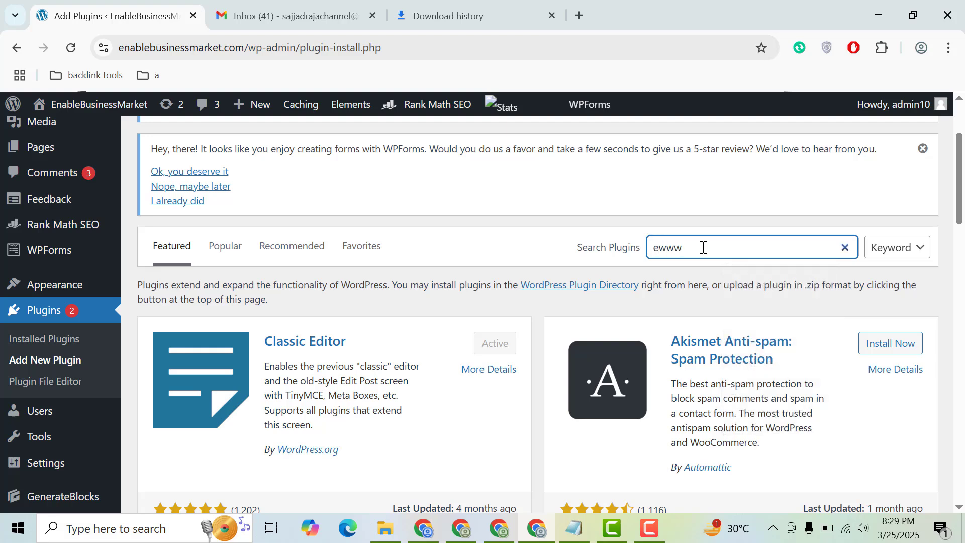
text( optimizer)
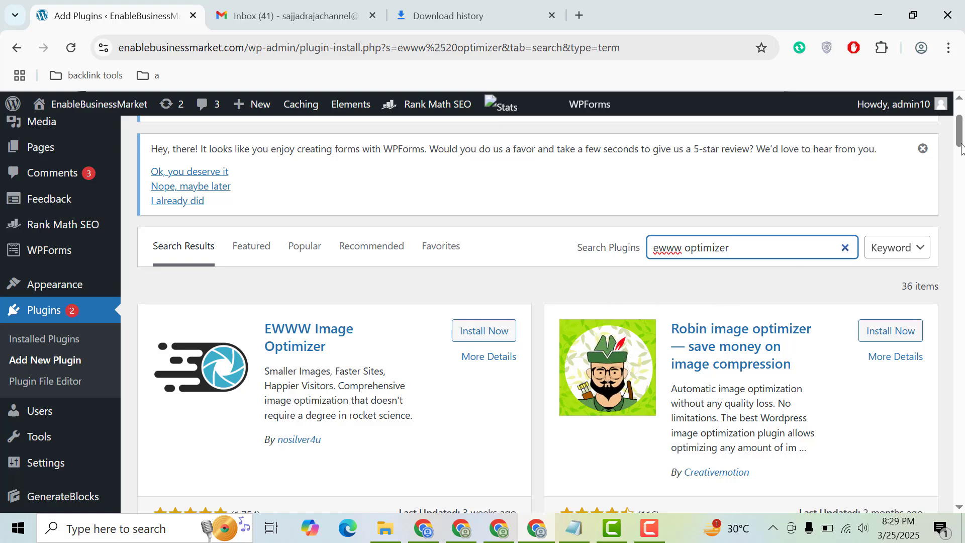
- Install and activate the EWWW Image Optimizer plugin
drag(961, 135, 962, 145)
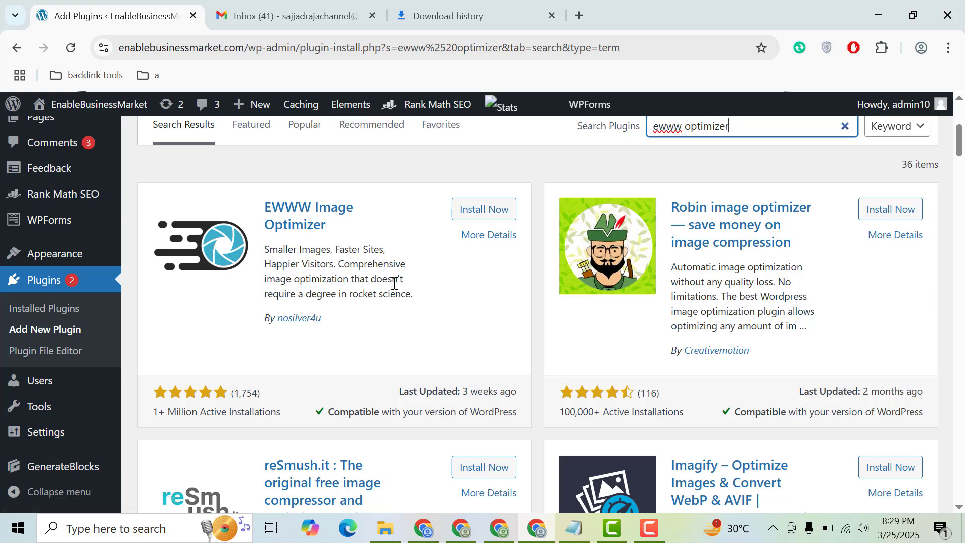
click(489, 211)
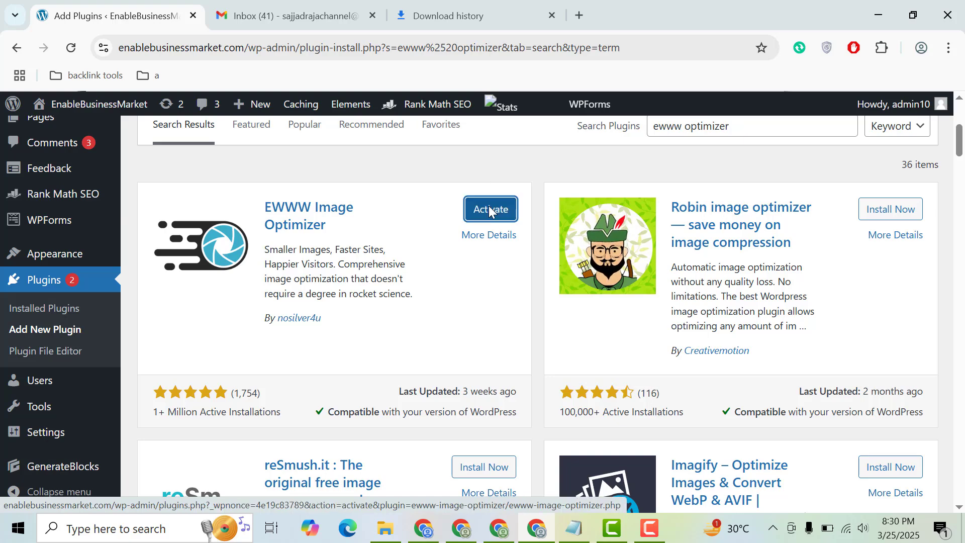
click(490, 211)
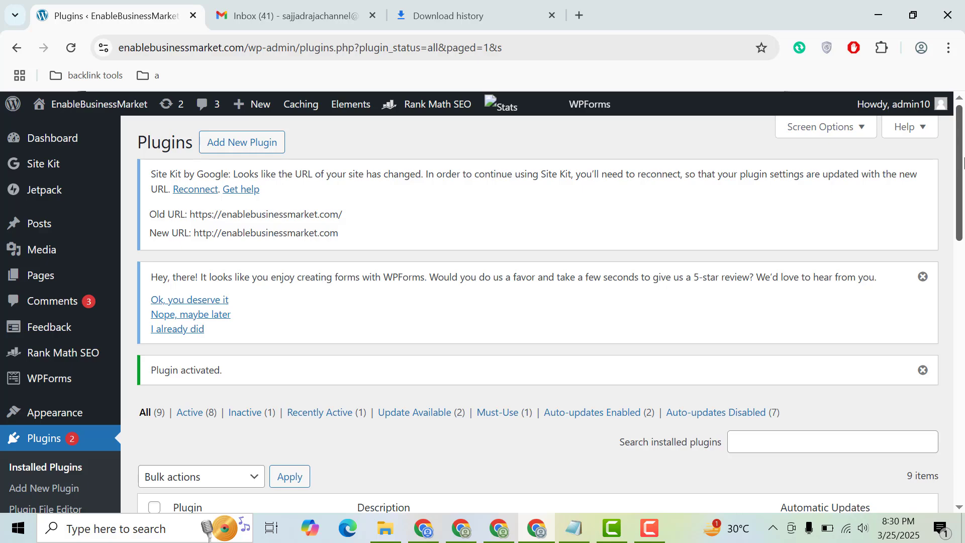
- Open the EWWW Image Optimizer settings and submit the setup goals Speed up your site and Stick with free mode for now
drag(962, 161, 962, 279)
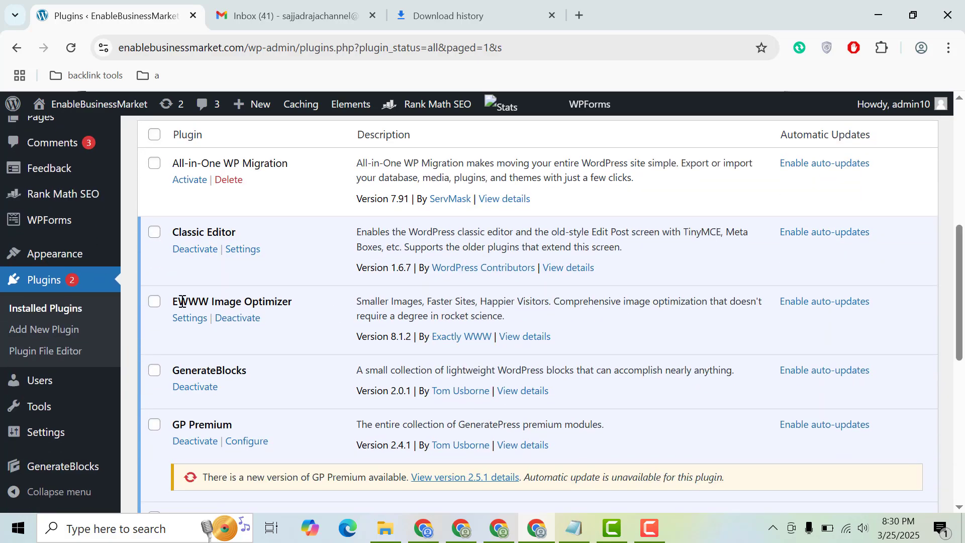
click(190, 318)
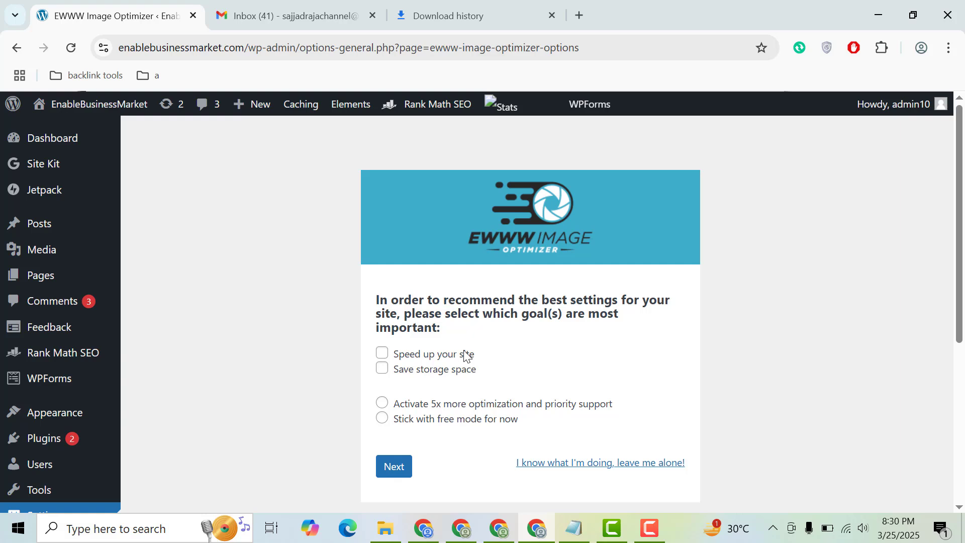
click(381, 354)
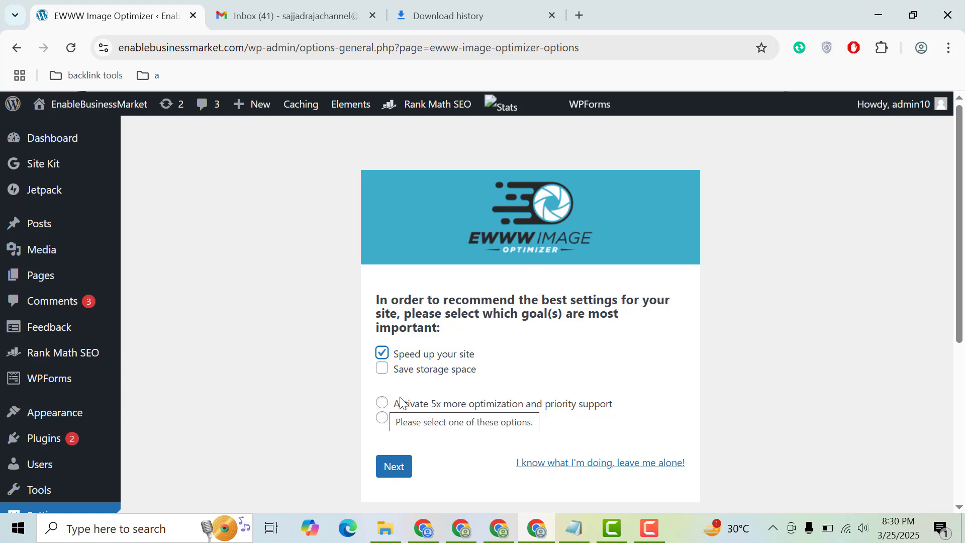
click(382, 418)
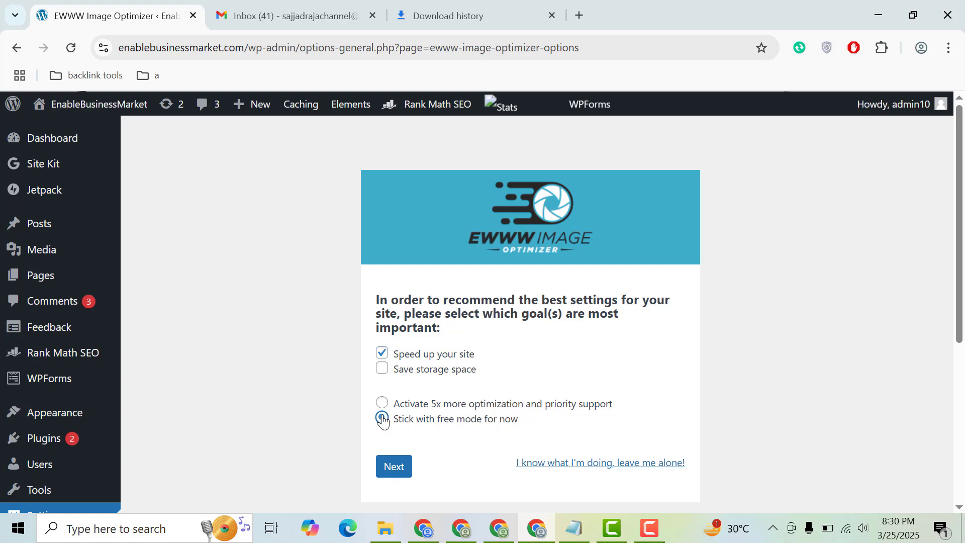
click(395, 467)
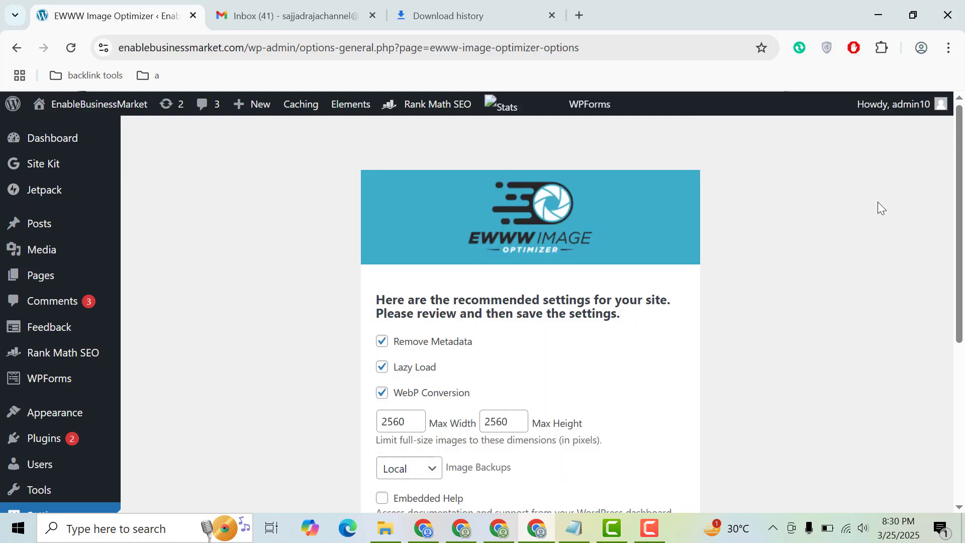
- Save the recommended optimizer settings with Local image backups and finish the setup wizard
scroll(673, 222, down, 2)
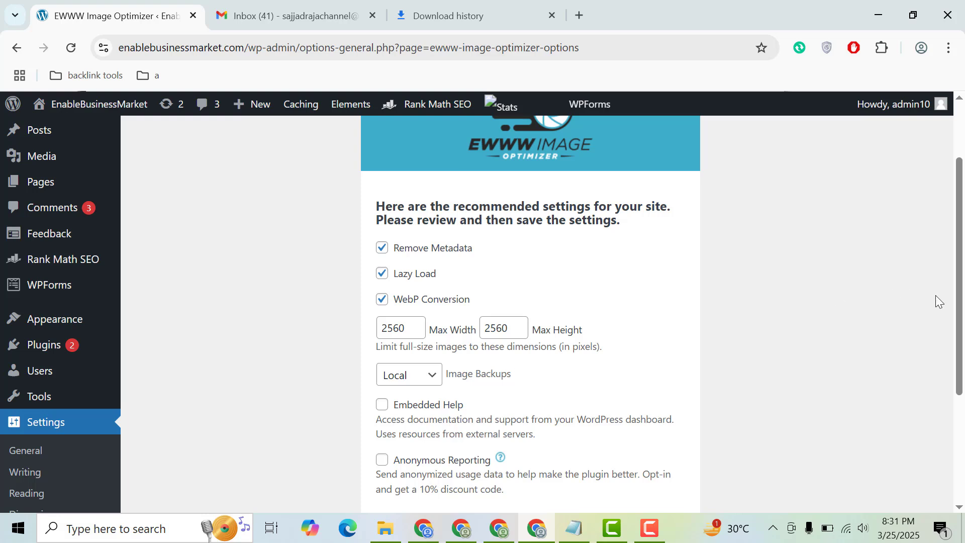
scroll(935, 295, down, 2)
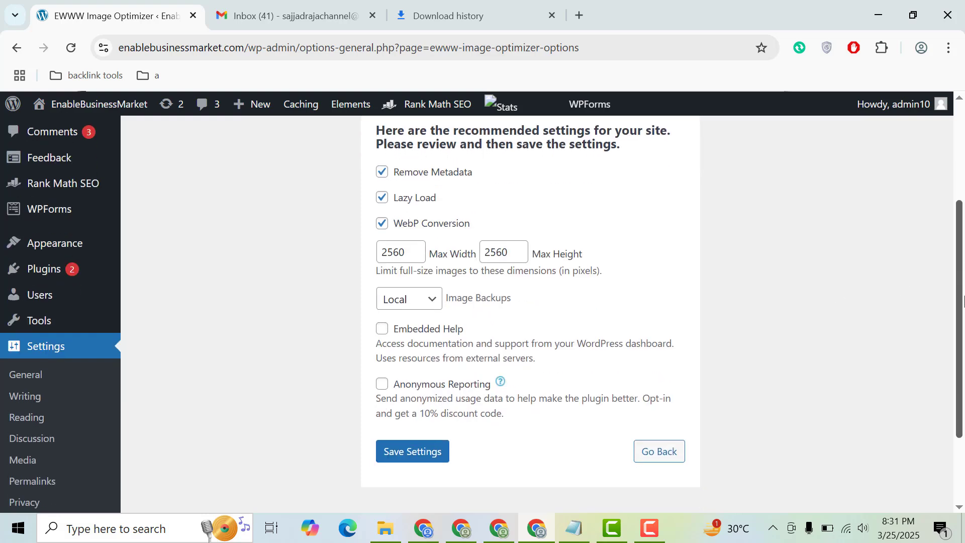
click(407, 308)
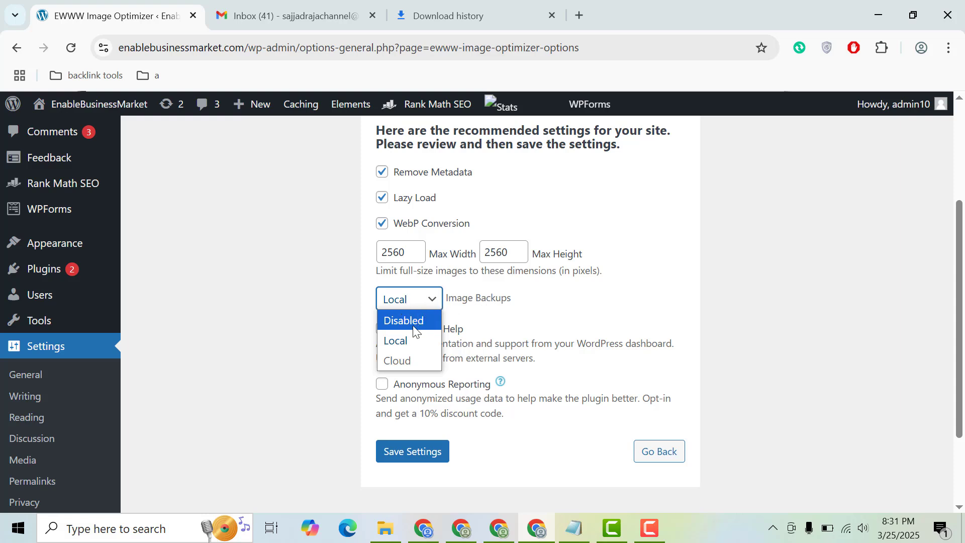
click(406, 308)
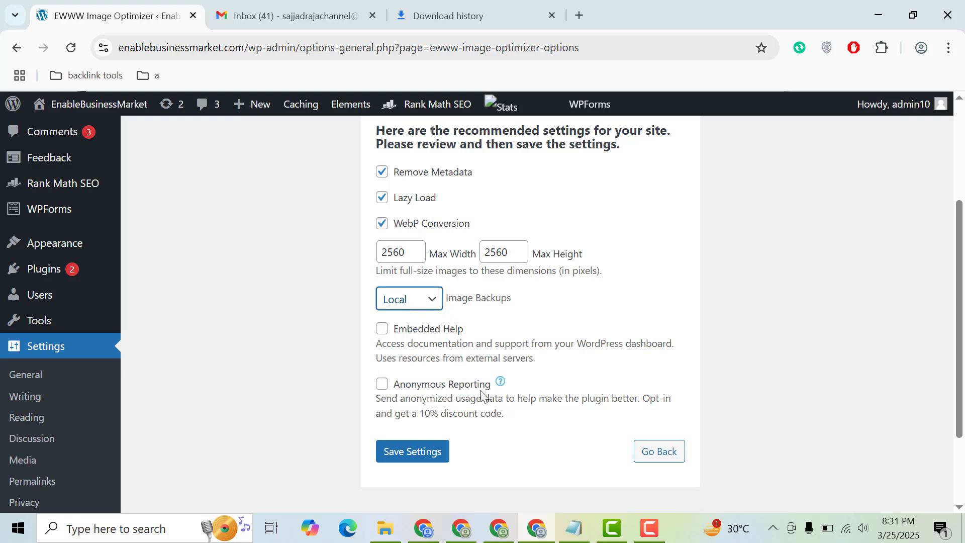
click(423, 455)
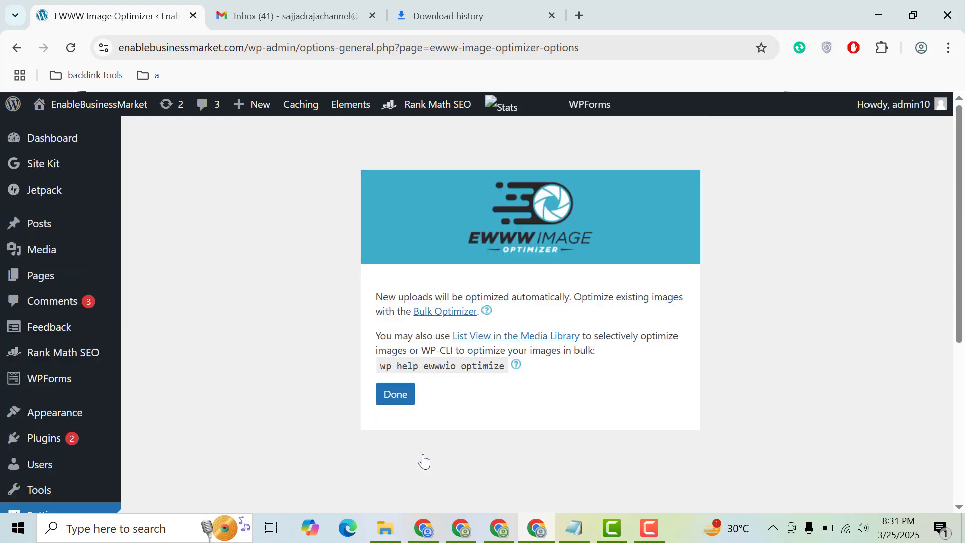
click(401, 406)
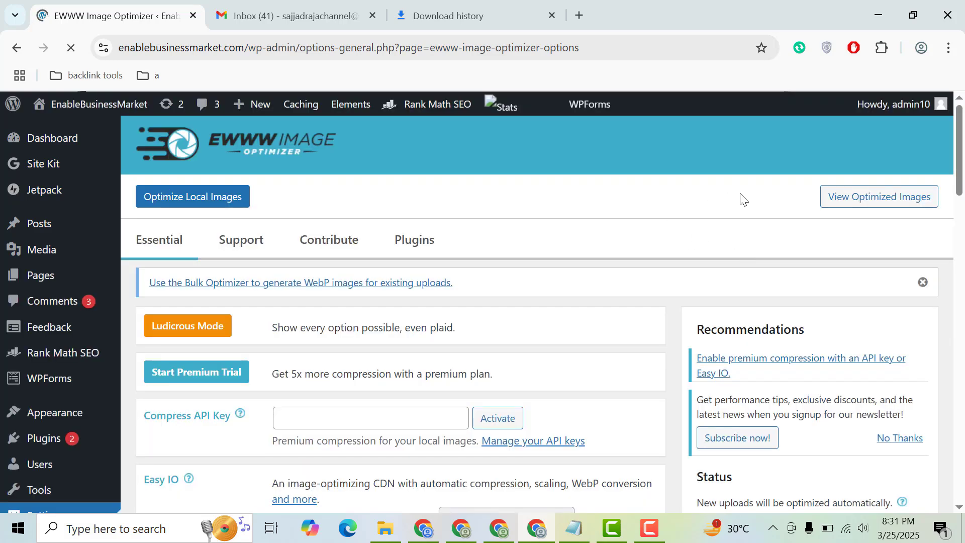
- Start optimizing the local images in the Media Library and accept the warning about altering the originals
click(212, 194)
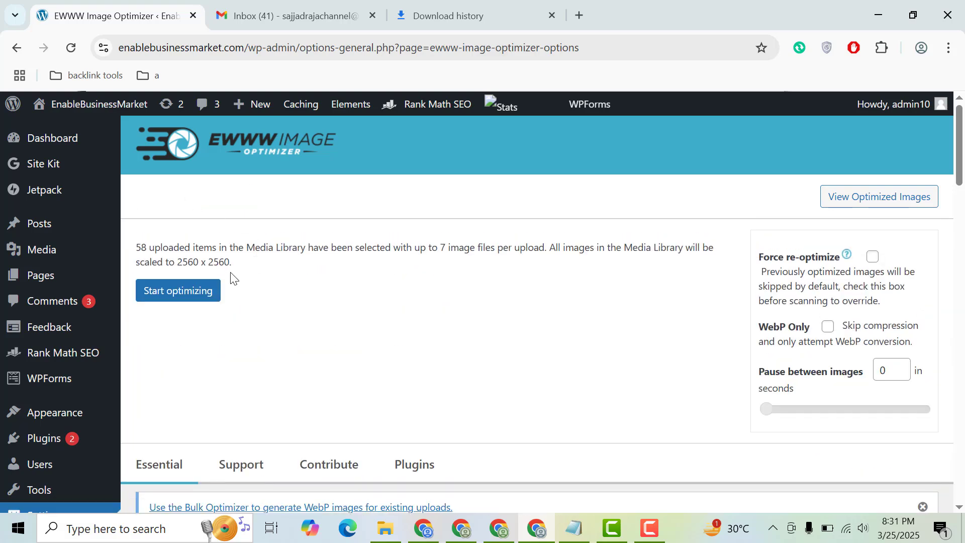
click(193, 294)
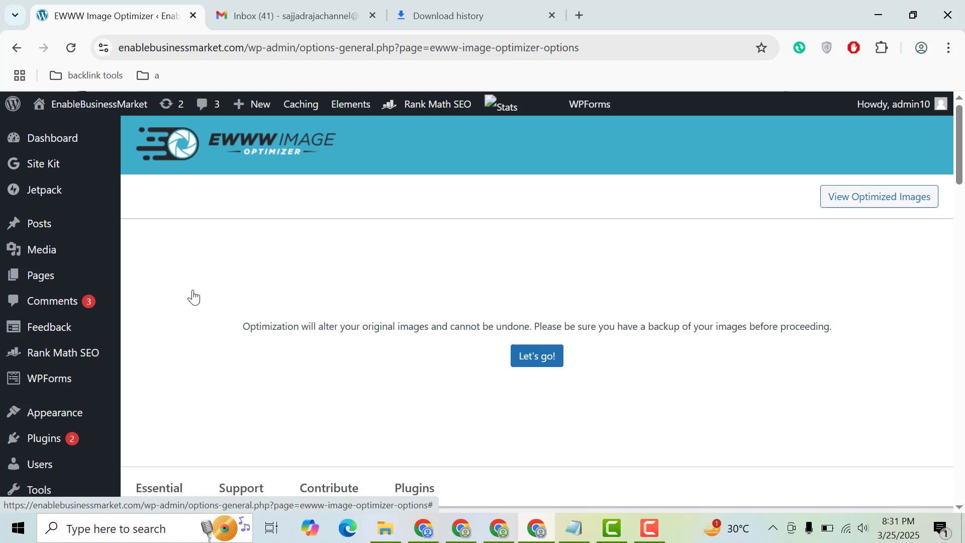
click(535, 354)
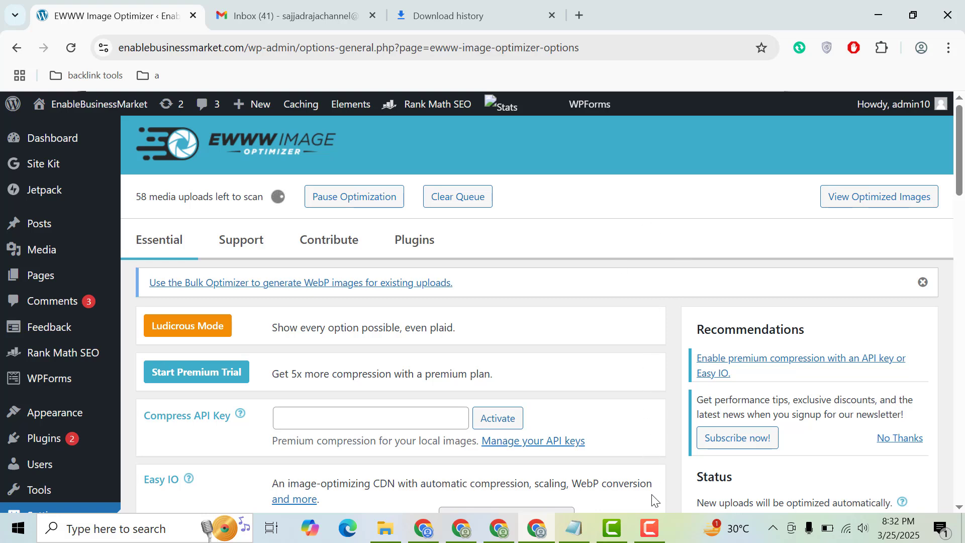
click(649, 528)
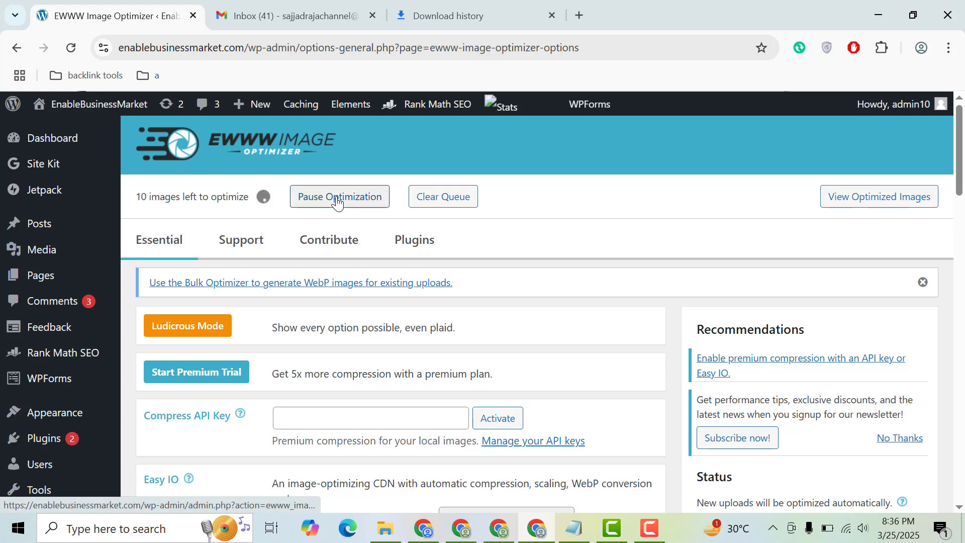
click(236, 46)
double_click(222, 48)
key(ctrl+c)
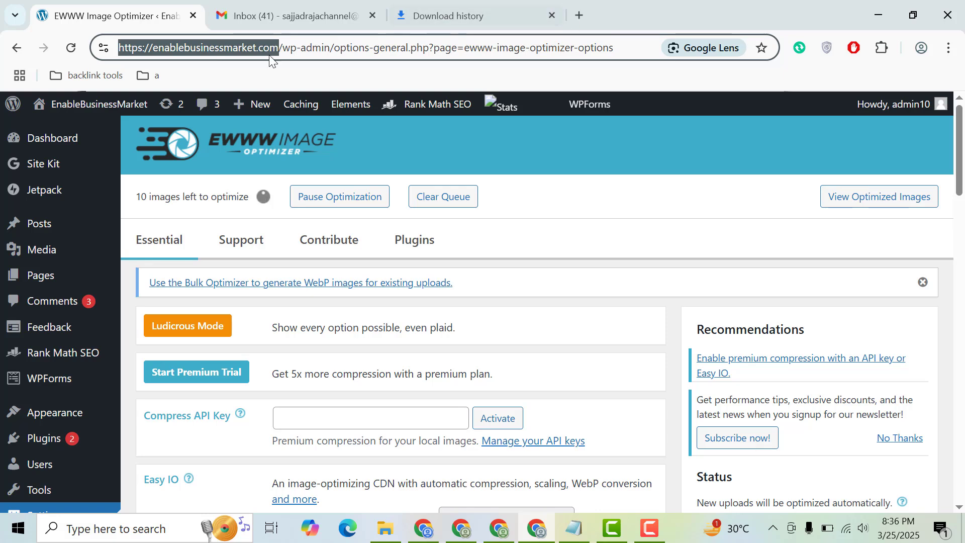
click(583, 6)
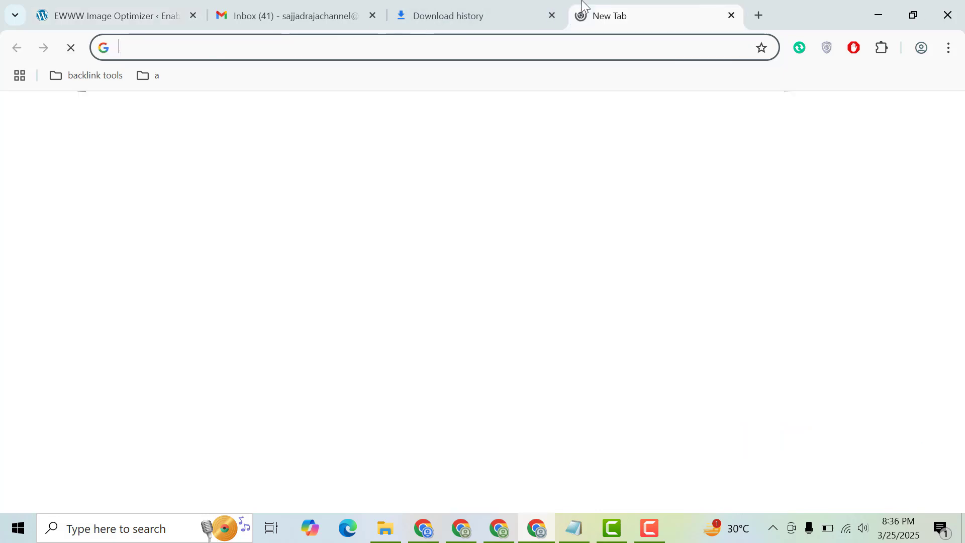
text(g)
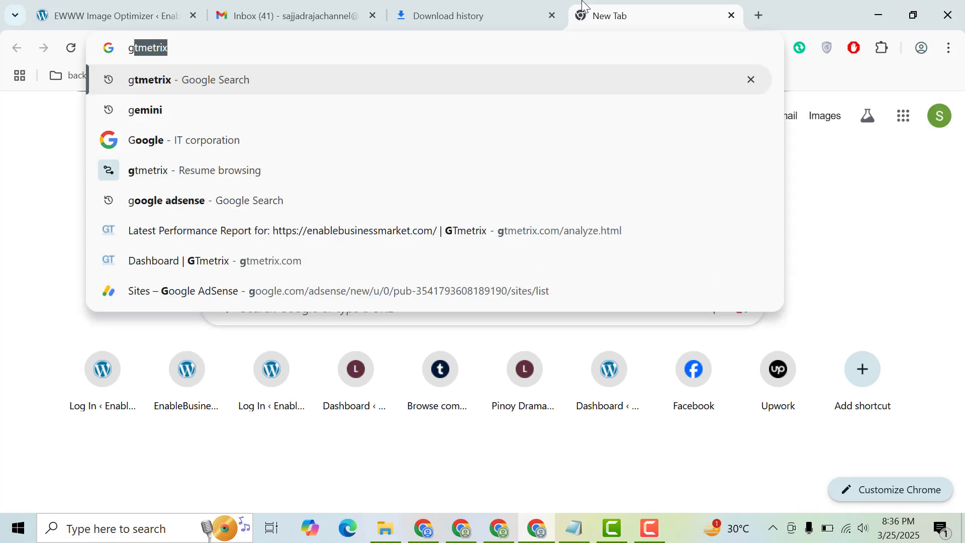
key(Return)
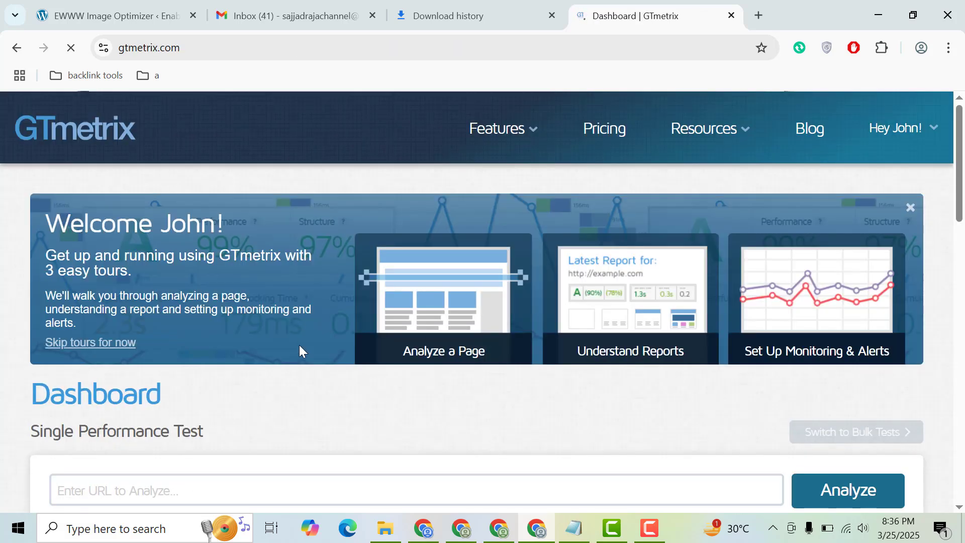
- Run a GTmetrix performance test on the copied site address and view the grade and Web Vitals in its report
drag(961, 153, 962, 201)
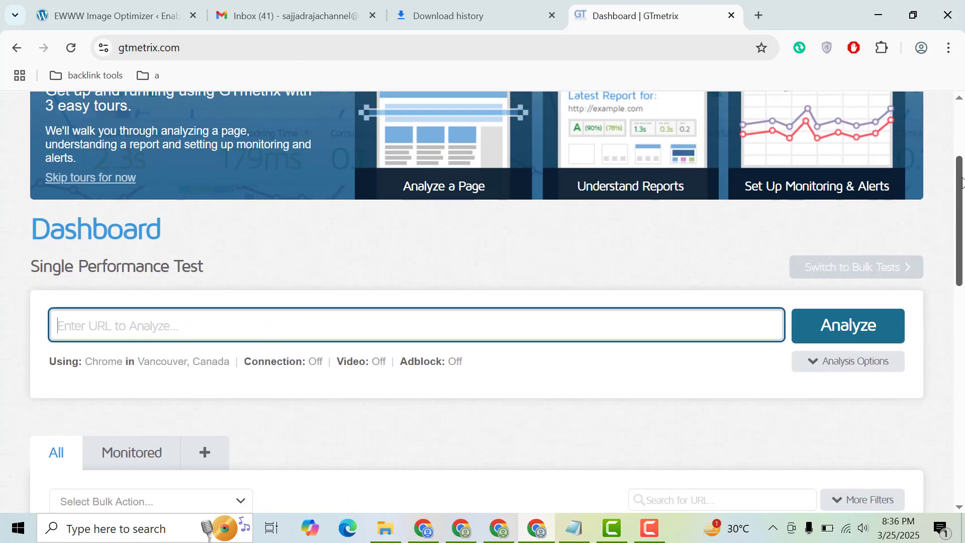
right_click(296, 321)
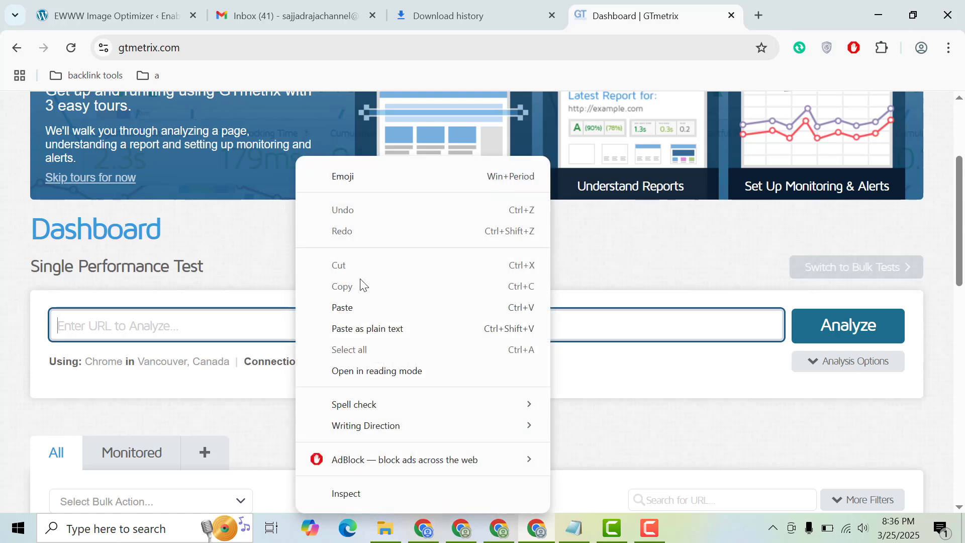
click(367, 307)
click(826, 327)
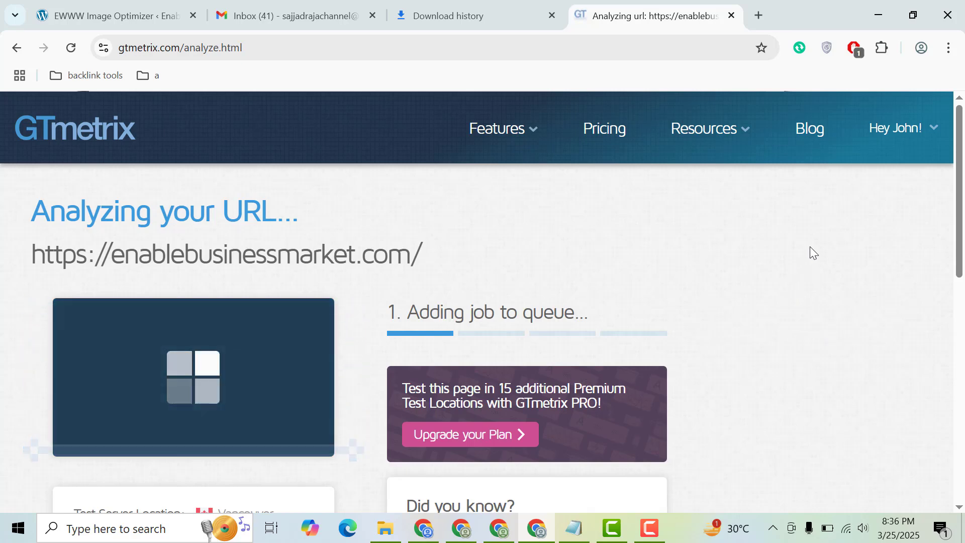
drag(964, 135, 963, 170)
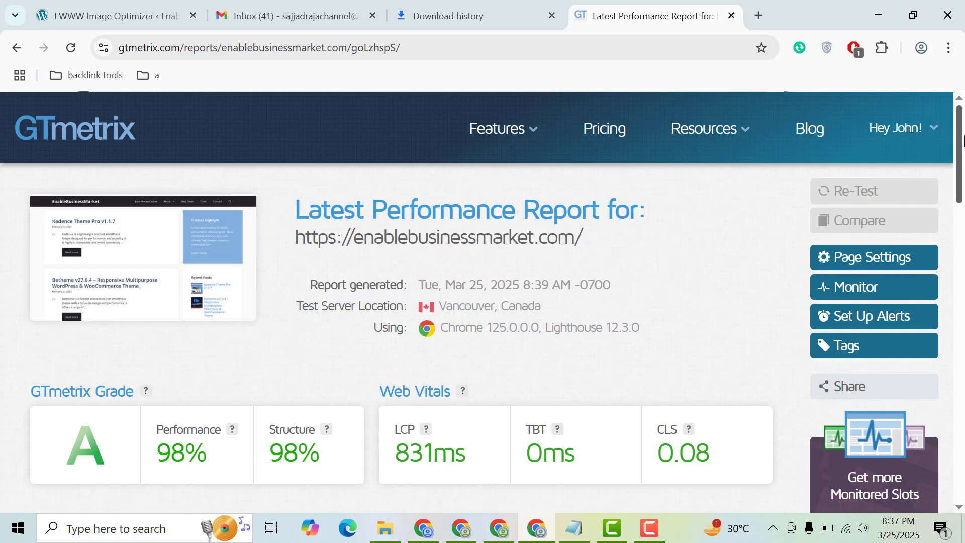
mouse_move(961, 137)
mouse_down()
mouse_move(964, 158)
mouse_move(964, 146)
mouse_up()
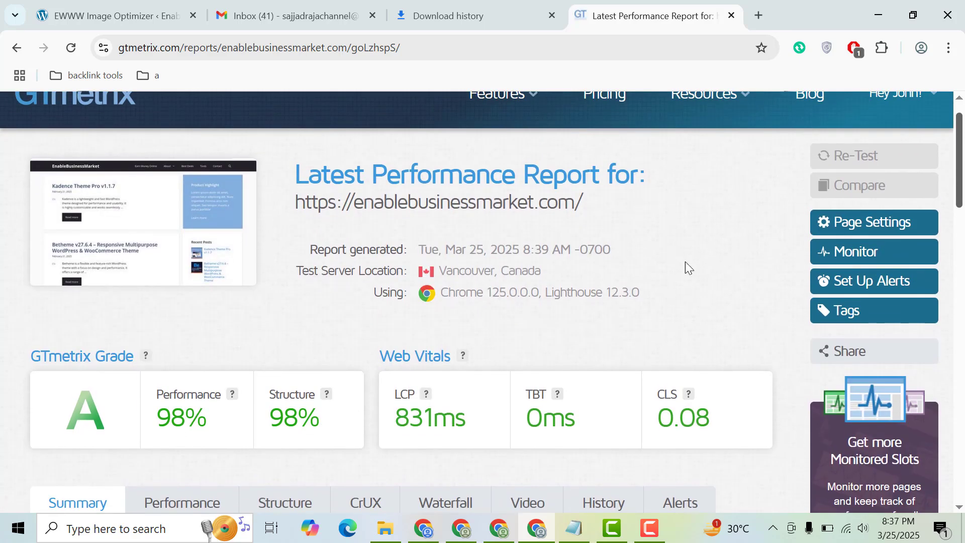